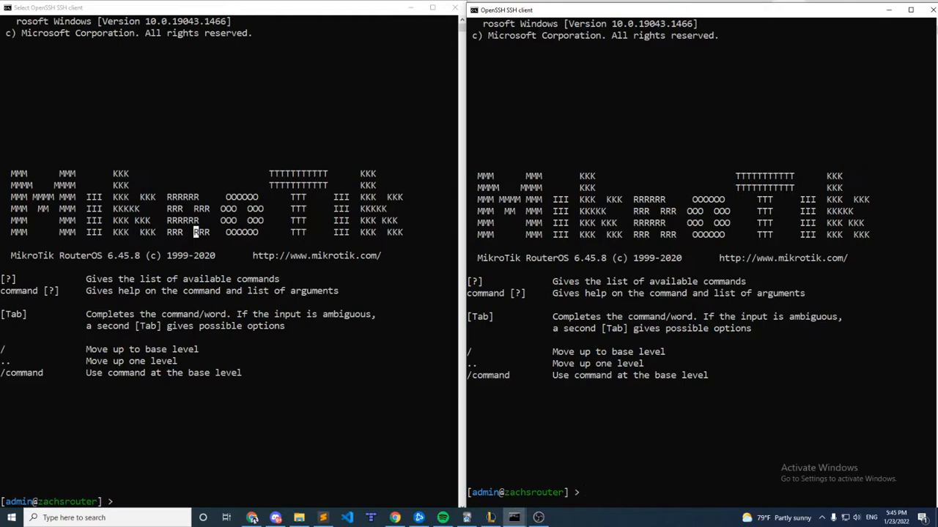
Enable Safe Mode in the first router session and highlight its prompt.
click(290, 337)
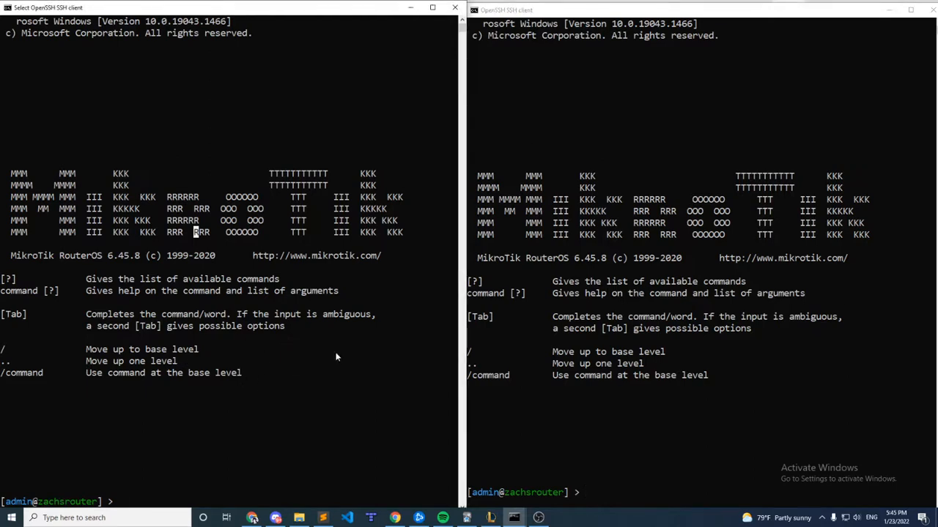
key(ctrl+x)
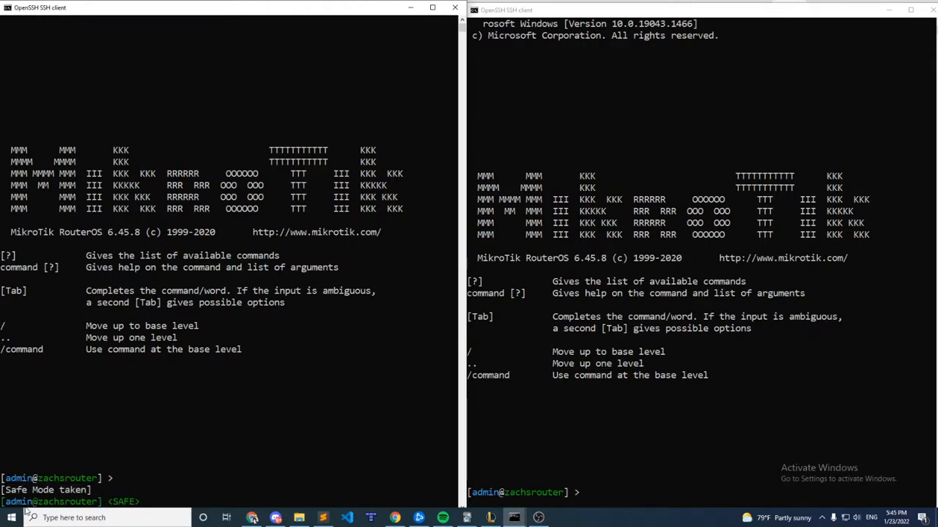
drag(4, 502, 107, 501)
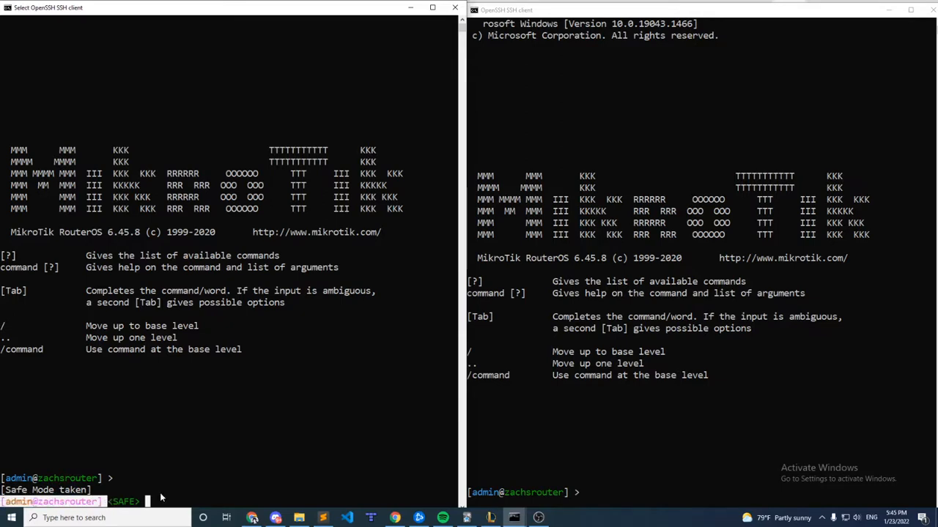
click(180, 490)
click(211, 478)
click(190, 501)
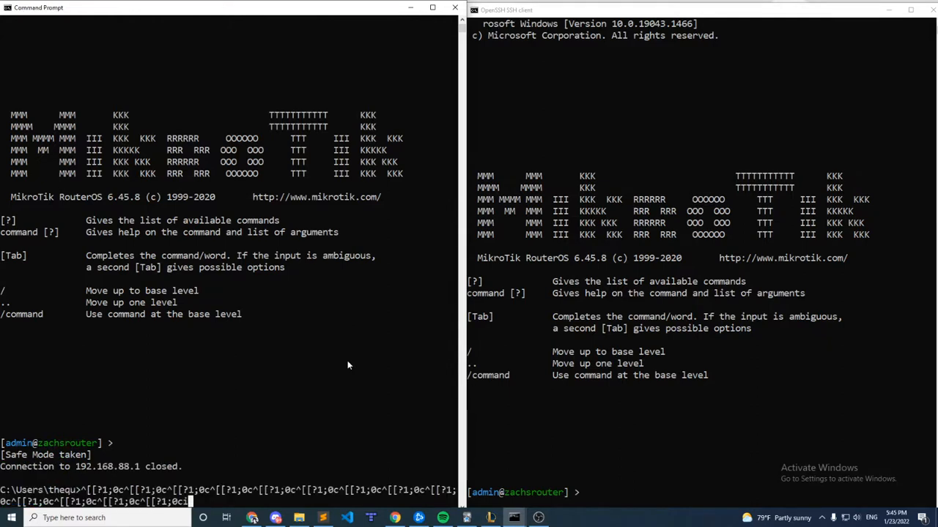
key(BackSpace)
key(BackSpace)
key(BackSpace)
key(BackSpace)
key(Return)
key(Return)
key(Up)
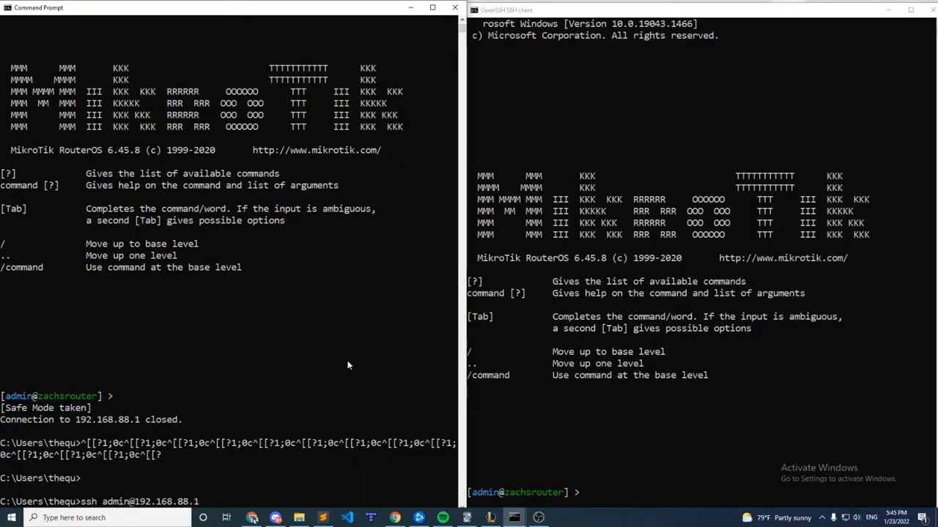
key(Return)
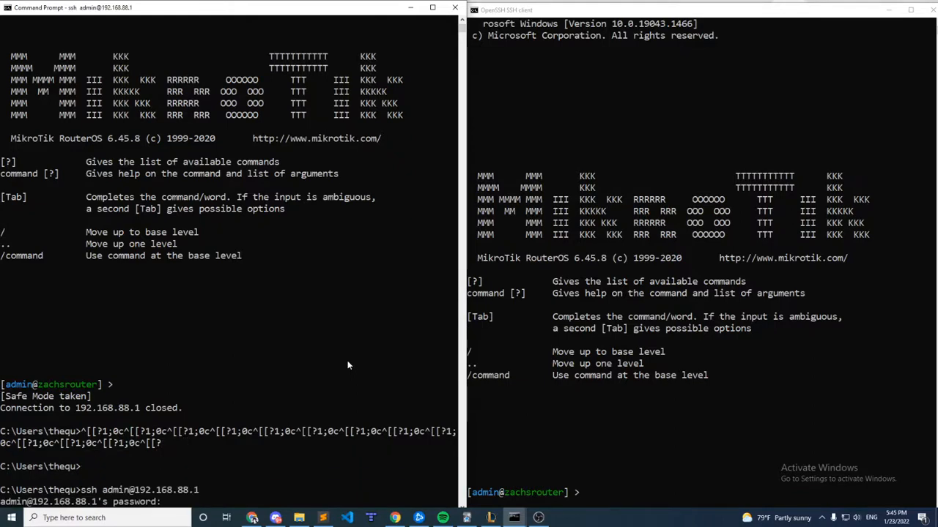
key(Return)
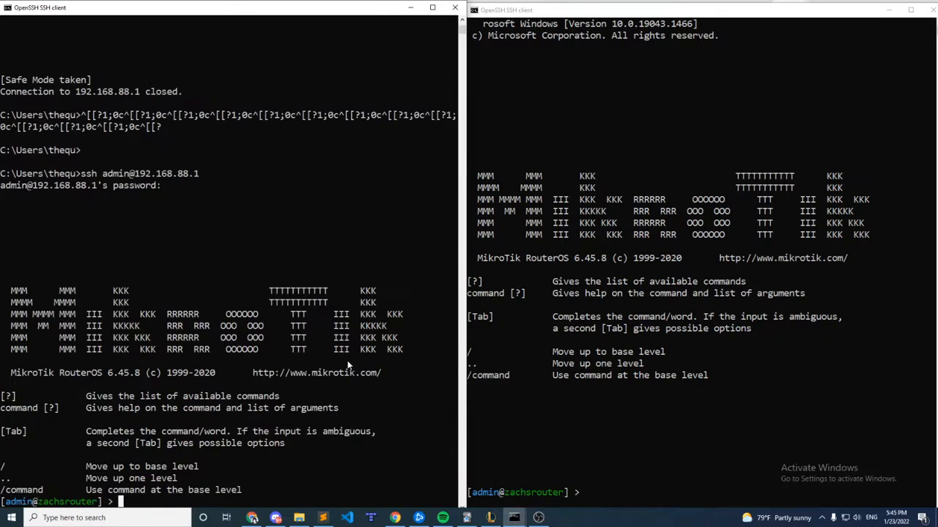
key(Return)
key(Return)
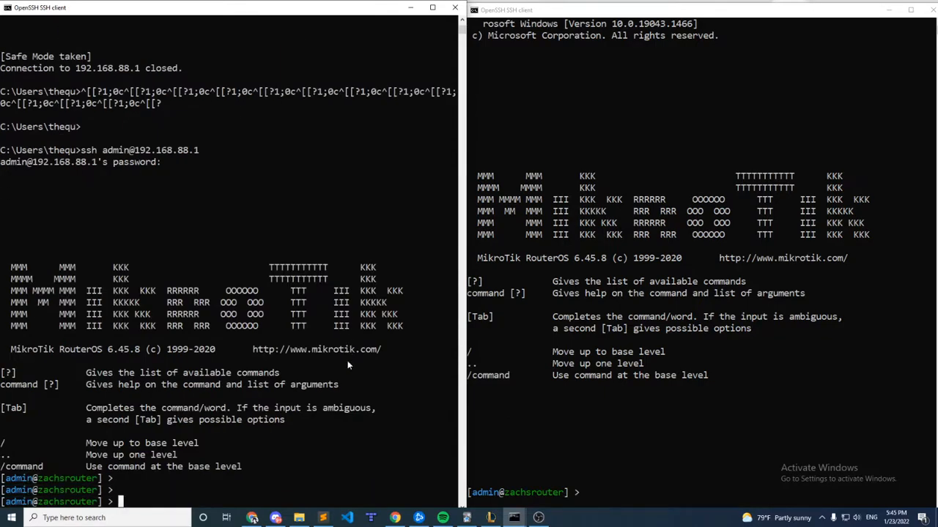
Enter the router's /ip address level and print the list of configured addresses.
text(/ip add)
key(Return)
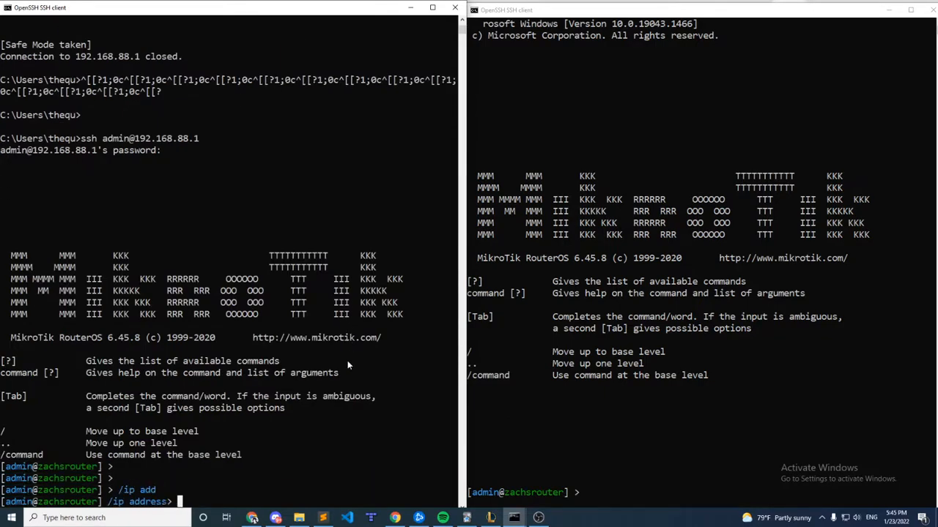
text(pr)
key(Return)
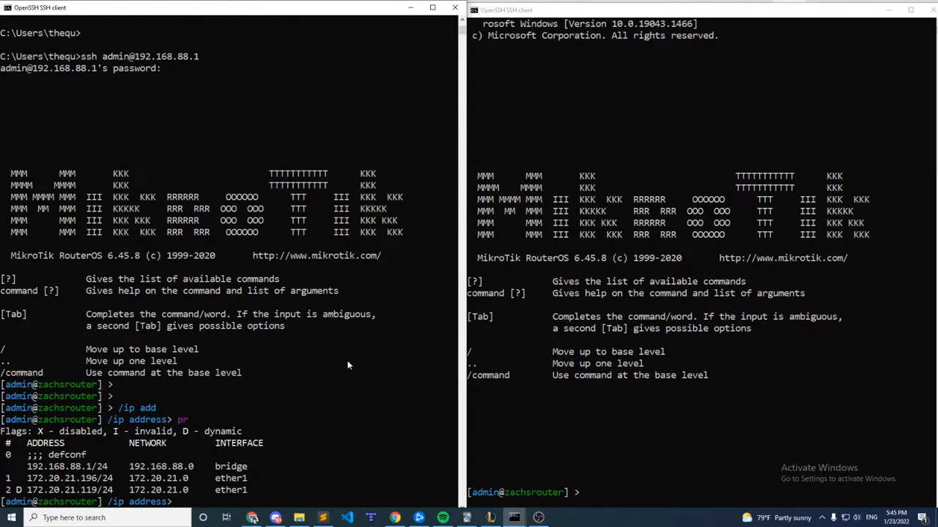
Enable Safe Mode and add the address 192.168.1.1/24 with network 192.168.1.0 on interface ether4.
key(ctrl+x)
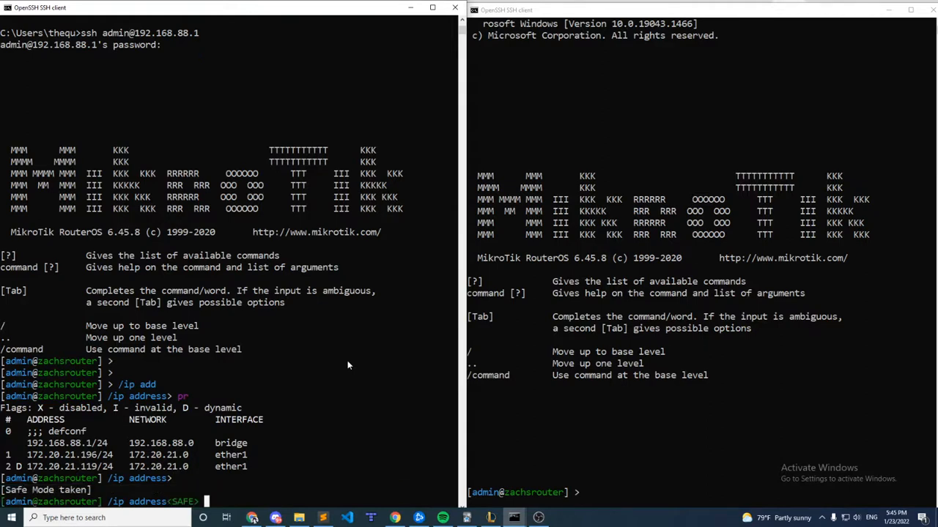
text(add address=192.168.)
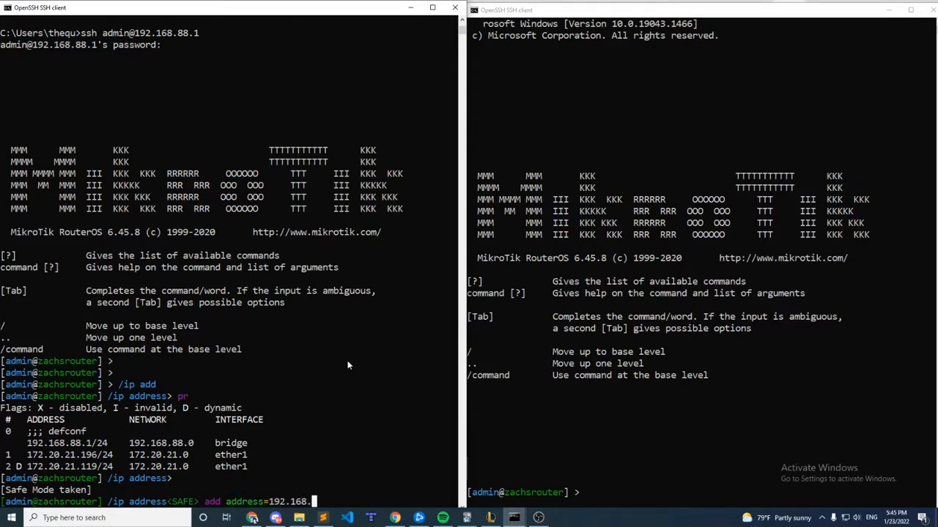
text(1.1/24 net)
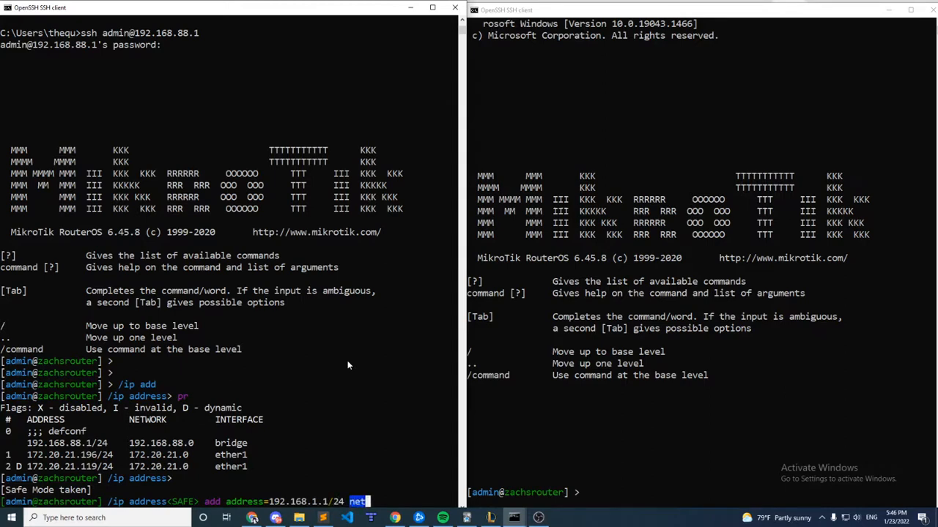
key(Tab)
key(Tab)
key(Tab)
text(w)
key(Tab)
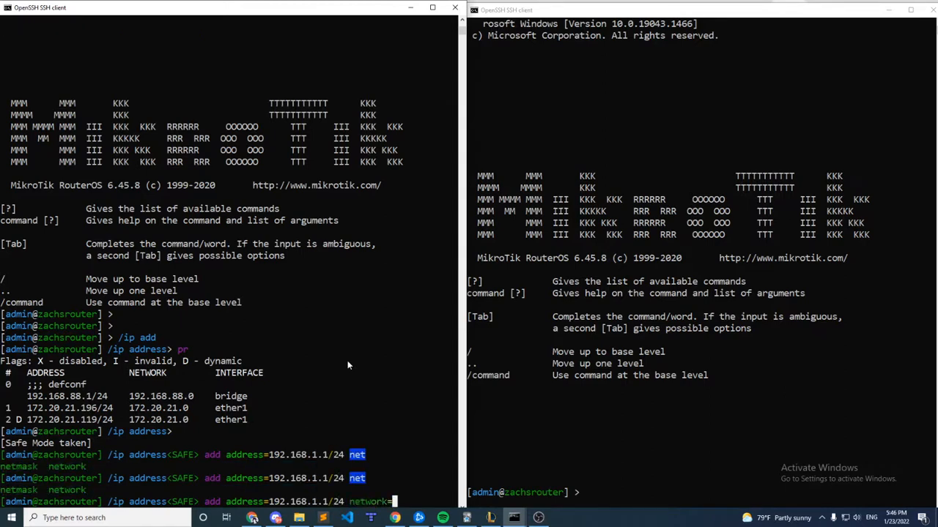
text(192.168.1.0 interface=)
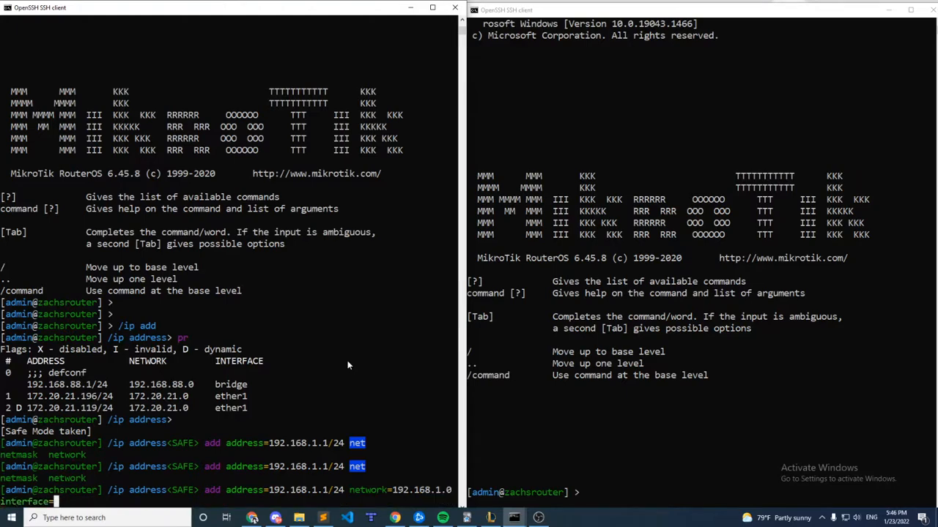
text(ether3)
key(BackSpace)
text(4)
key(Return)
Print the address list, release Safe Mode to commit the new address, and print the list again.
text(pr)
key(Return)
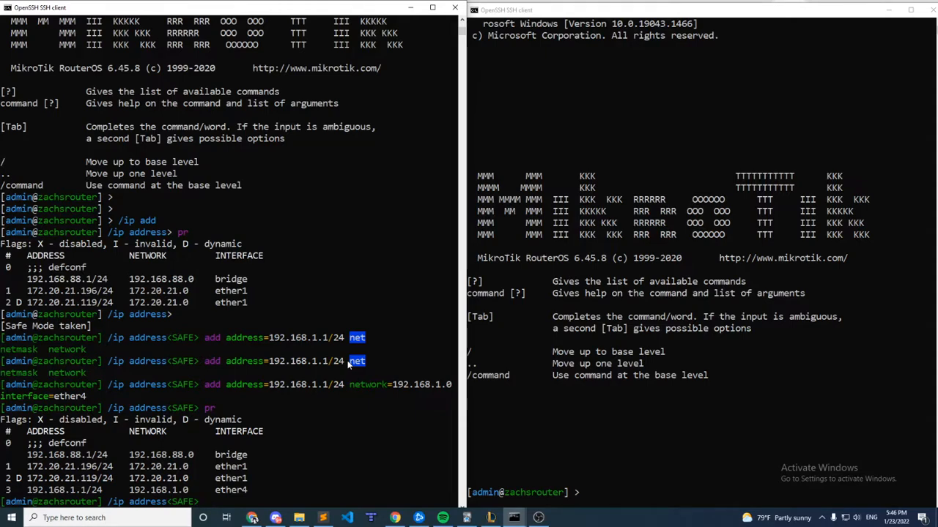
key(ctrl+x)
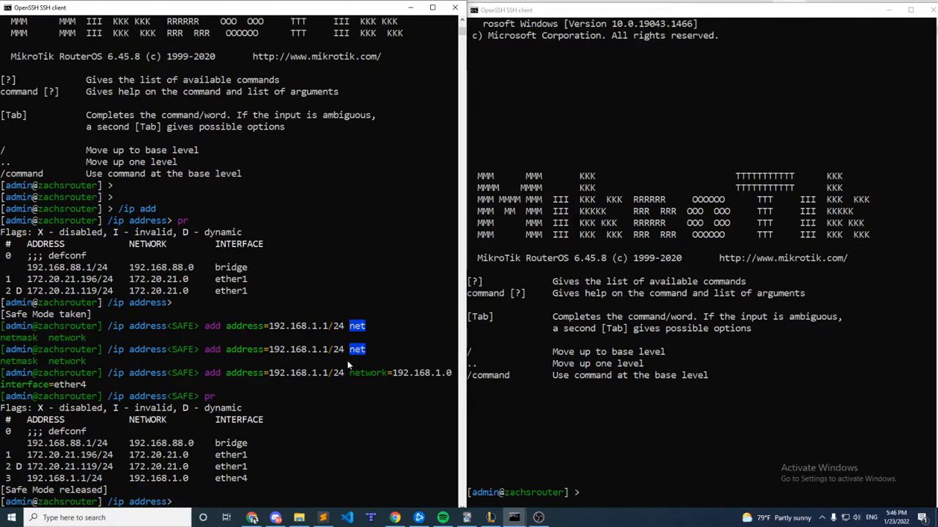
text(pr)
key(Return)
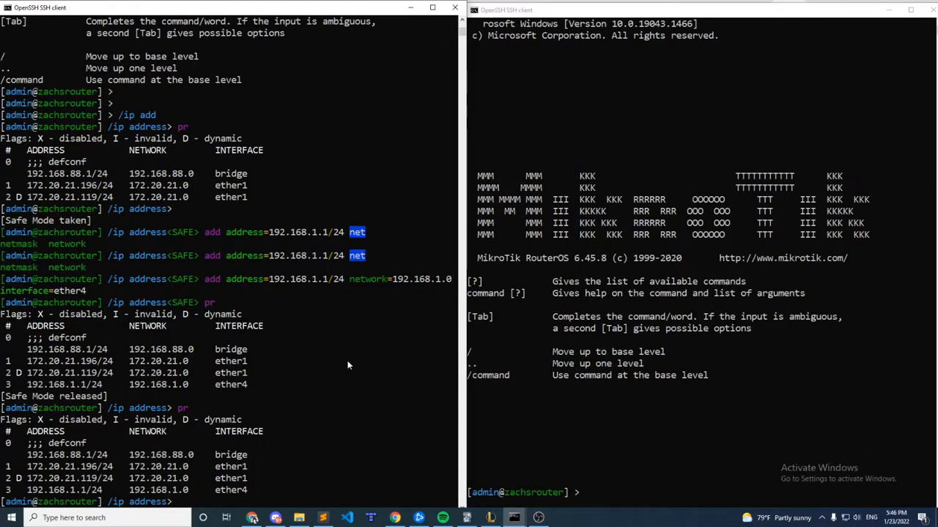
Remove address entry 3 outside Safe Mode and print the address list.
text(re)
text(m 3)
key(Return)
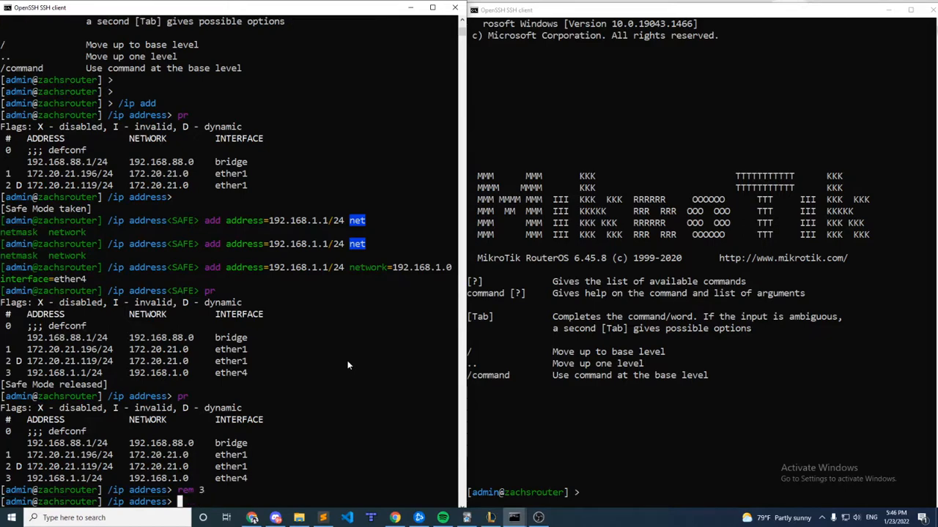
text(pr)
key(Return)
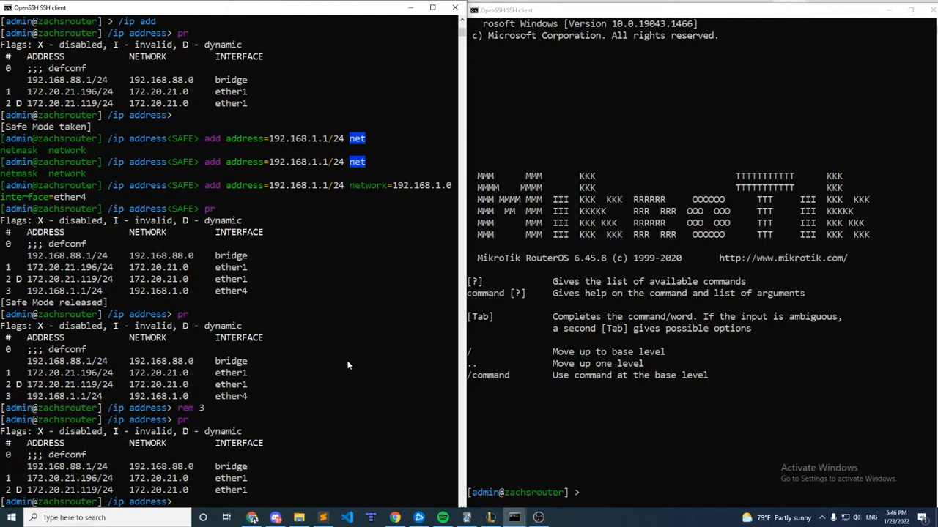
Enable Safe Mode again, remove address entry 1, and print the address list.
key(ctrl+x)
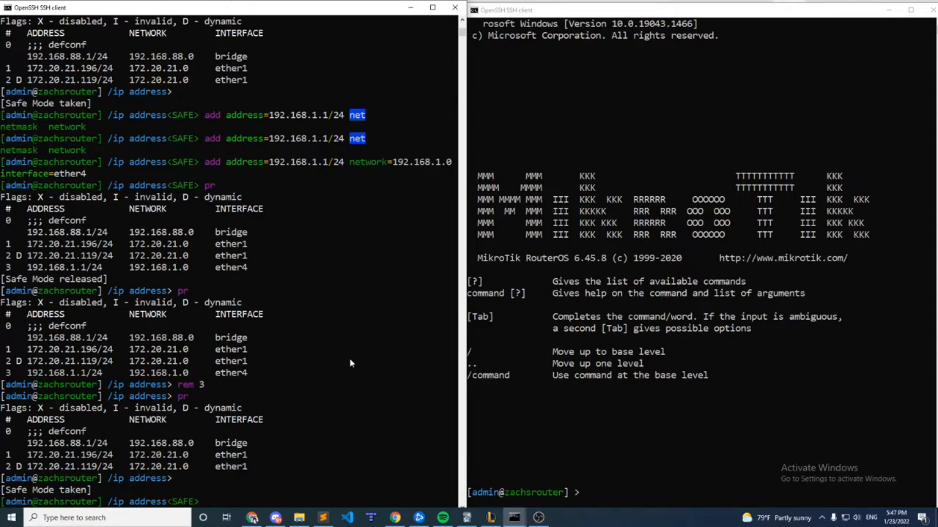
text(rem 1)
key(Return)
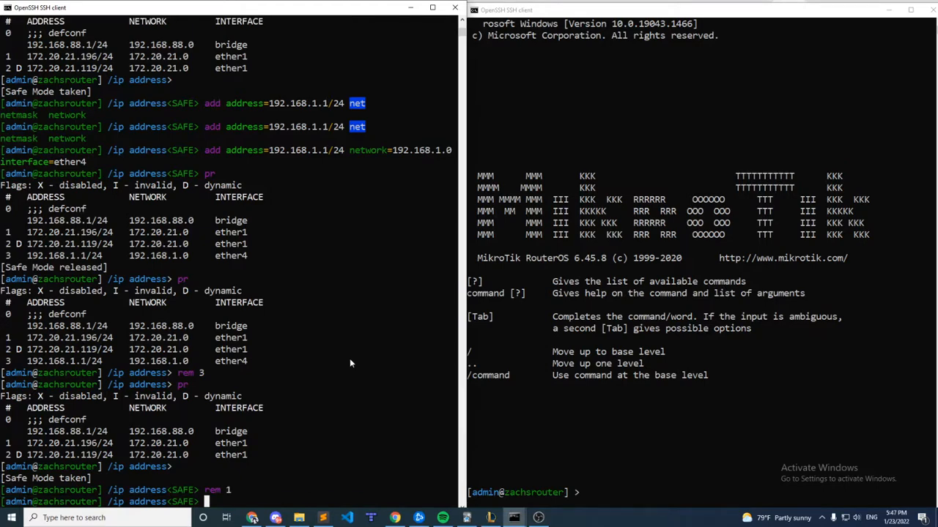
text(pr)
key(Return)
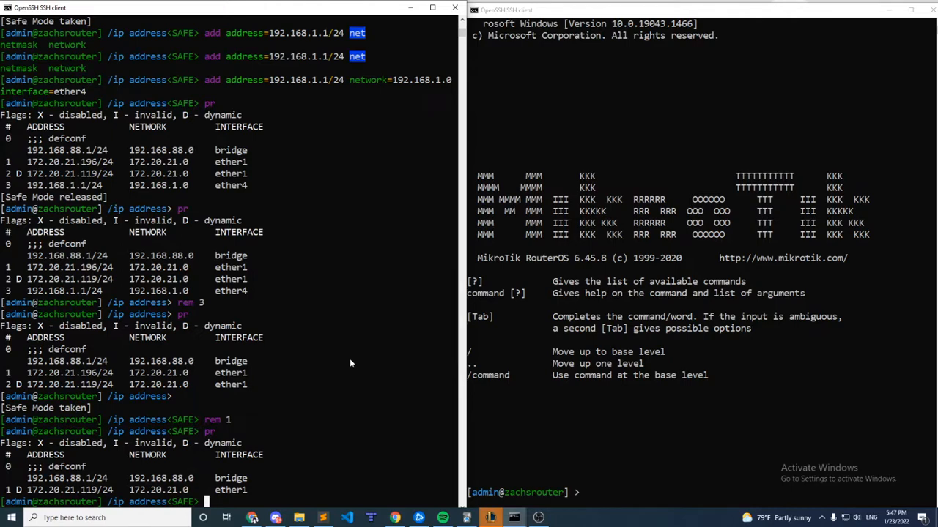
key(ctrl+d)
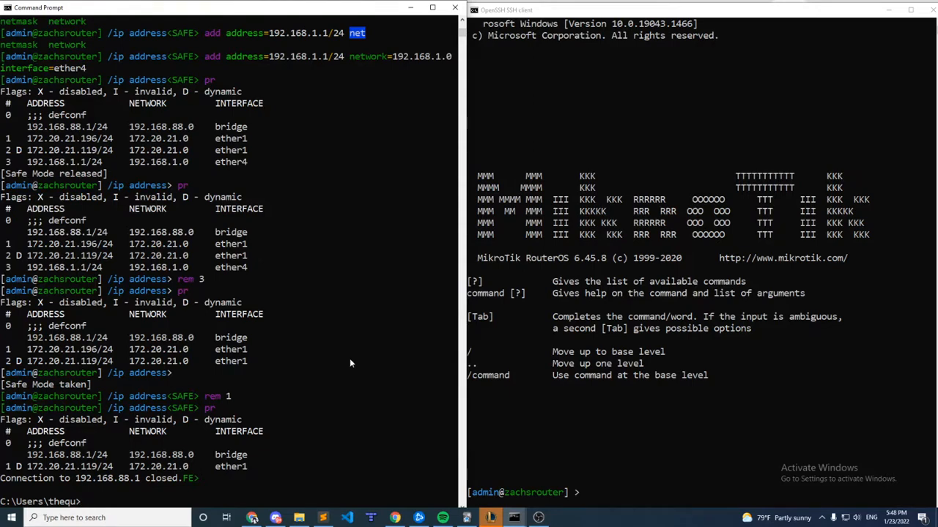
text(ssh admin@192.16)
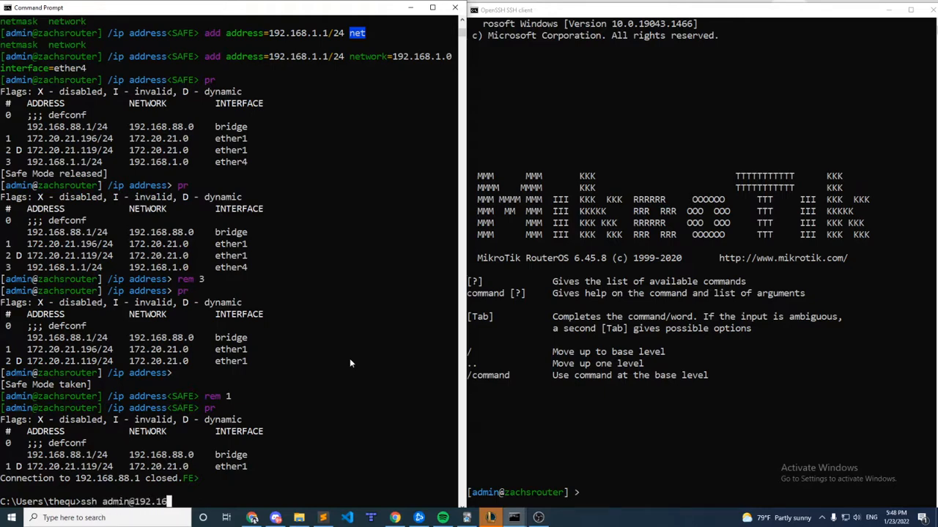
text(8.88.1)
key(Return)
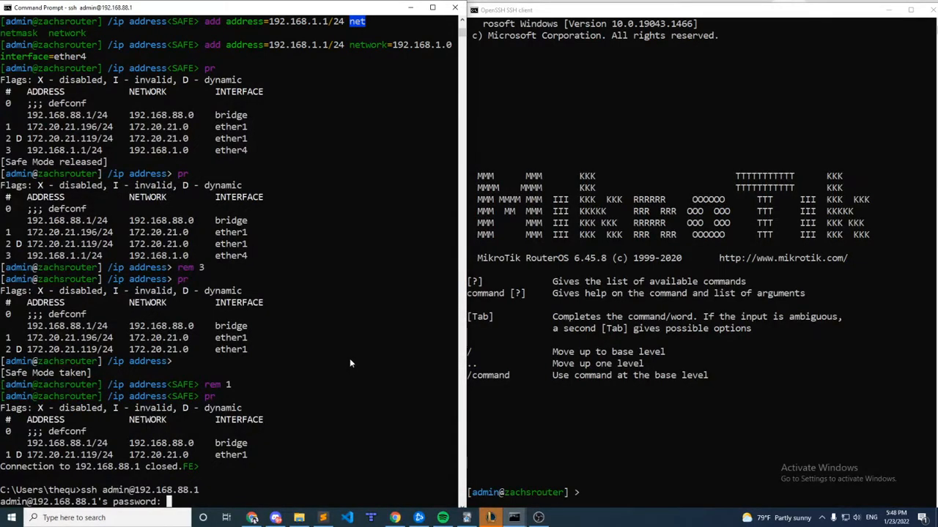
key(Return)
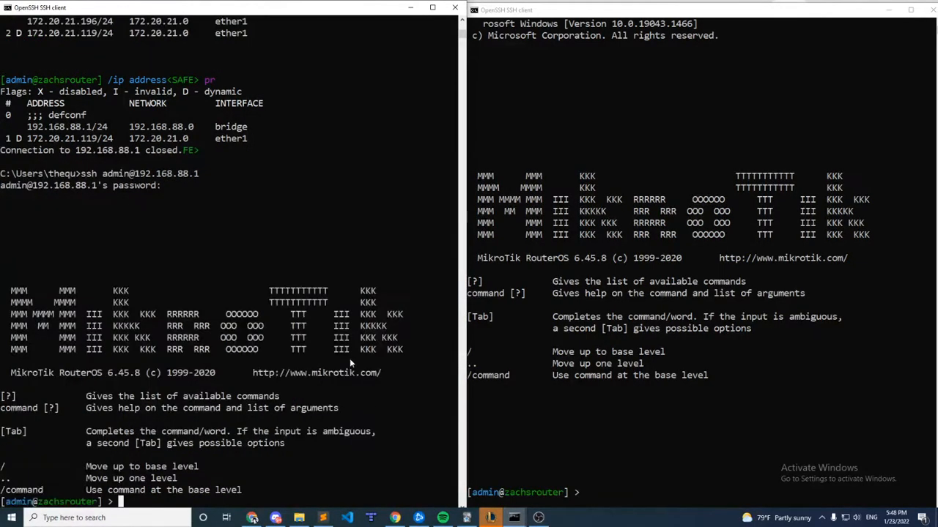
Print the IP address list in the new session to check the address entries.
text(/ip add)
key(Return)
text(pr)
key(Return)
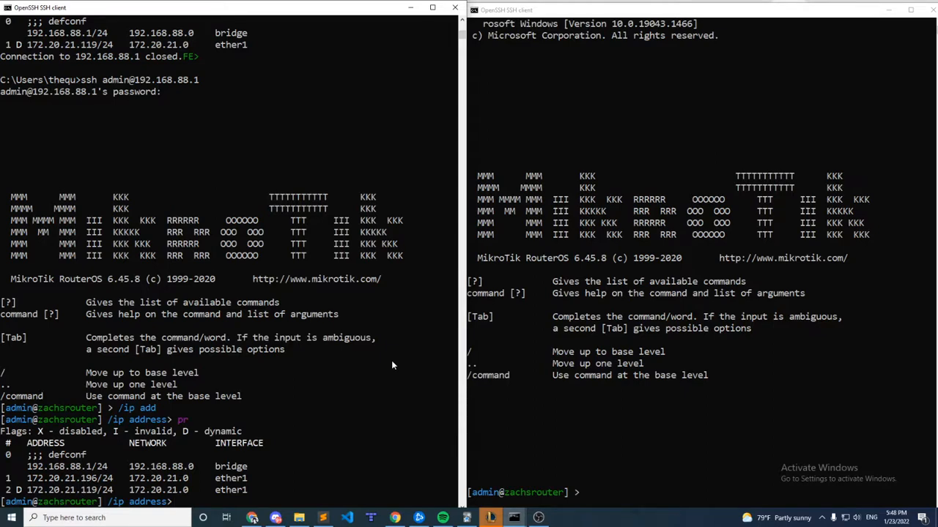
Enable Safe Mode and remove address entry 0, the bridge address used by the session.
key(ctrl+x)
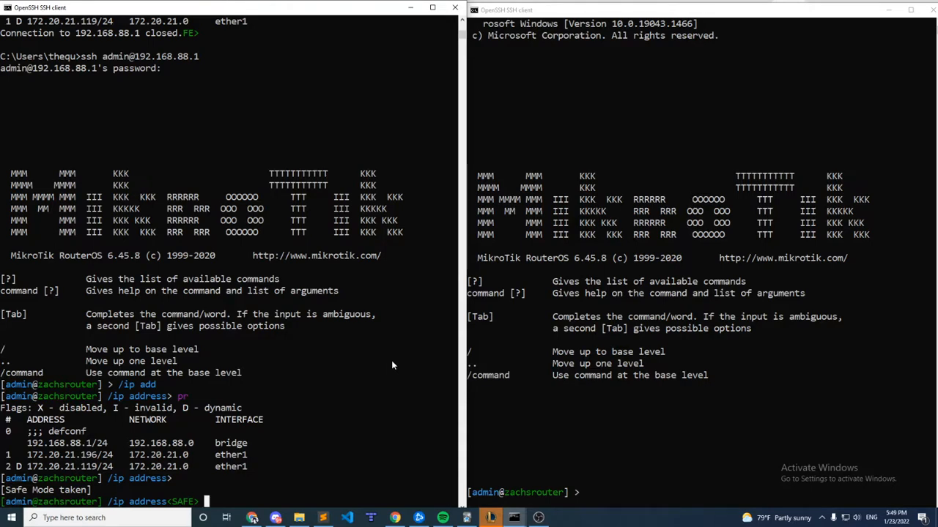
text(rem 0)
key(Return)
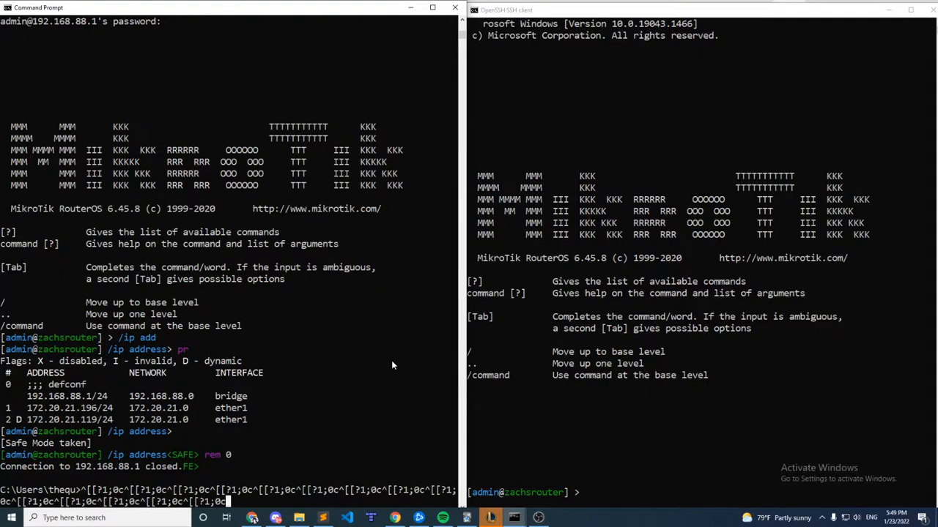
key(Return)
key(Return)
key(Return)
key(Return)
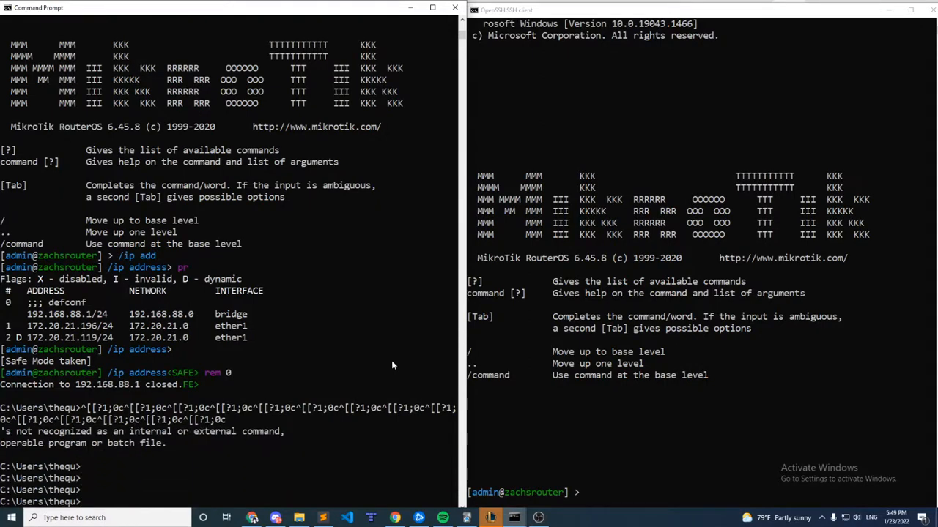
text(ssh admin@192.168.88.1)
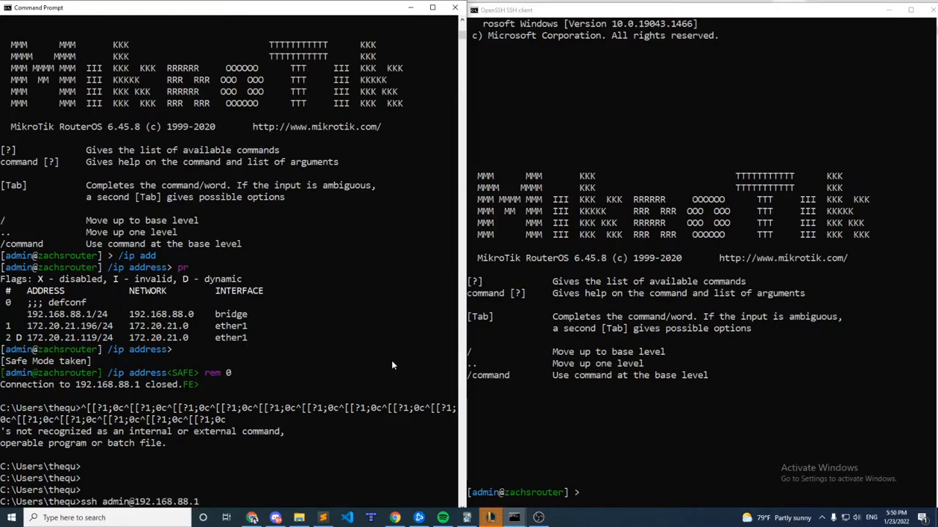
key(Return)
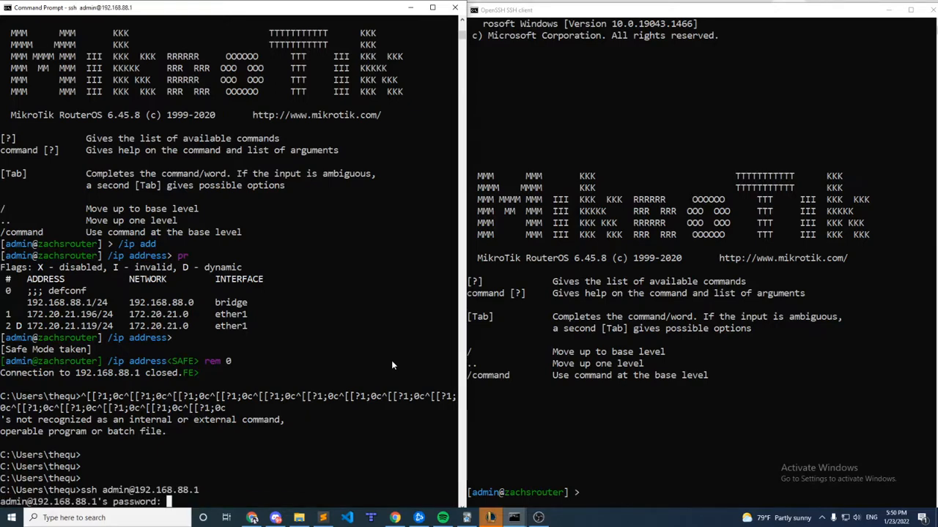
key(Return)
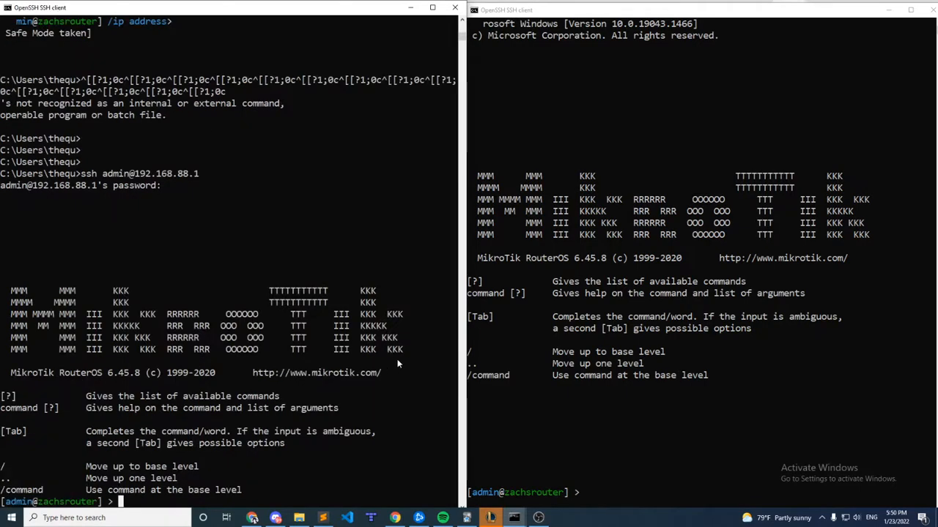
Print the router's IP address list to check the bridge address entry.
text(/ip add)
key(Return)
text(pr)
key(Return)
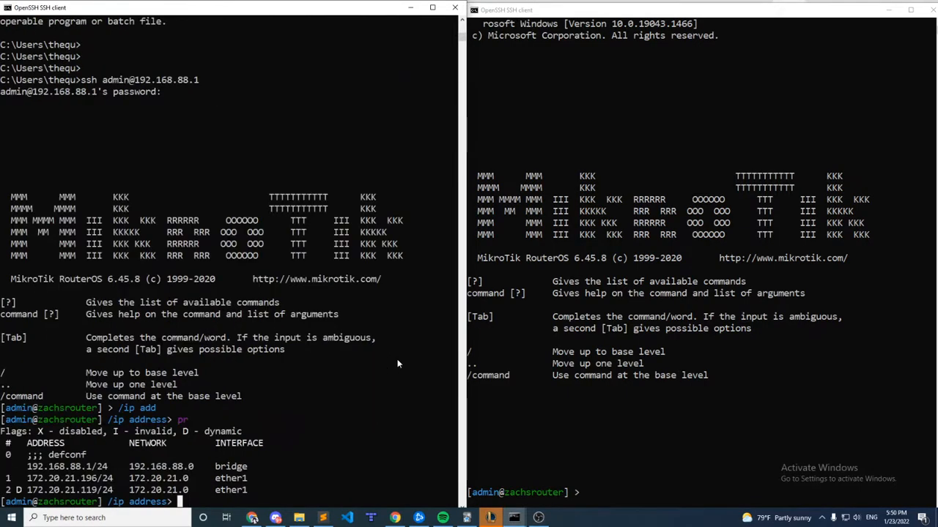
Examine the bridge address entry in the first session, and check that the second SSH session responds to blank commands.
drag(258, 467, 4, 469)
click(103, 468)
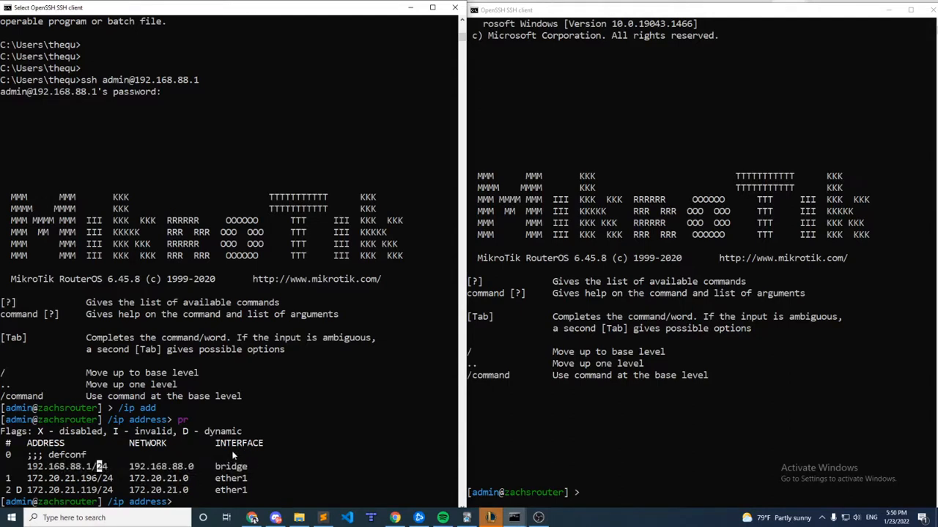
click(277, 467)
click(601, 417)
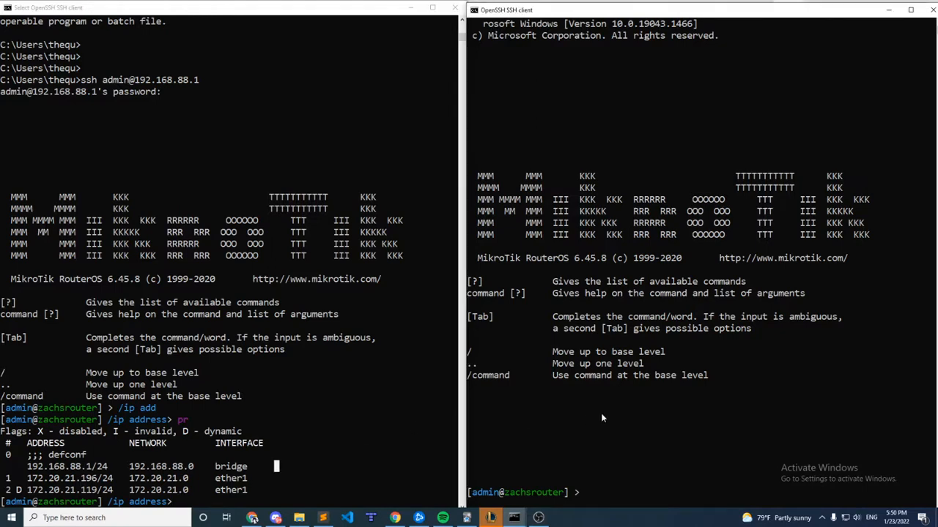
key(Return)
key(Return)
key(Return)
key(Return)
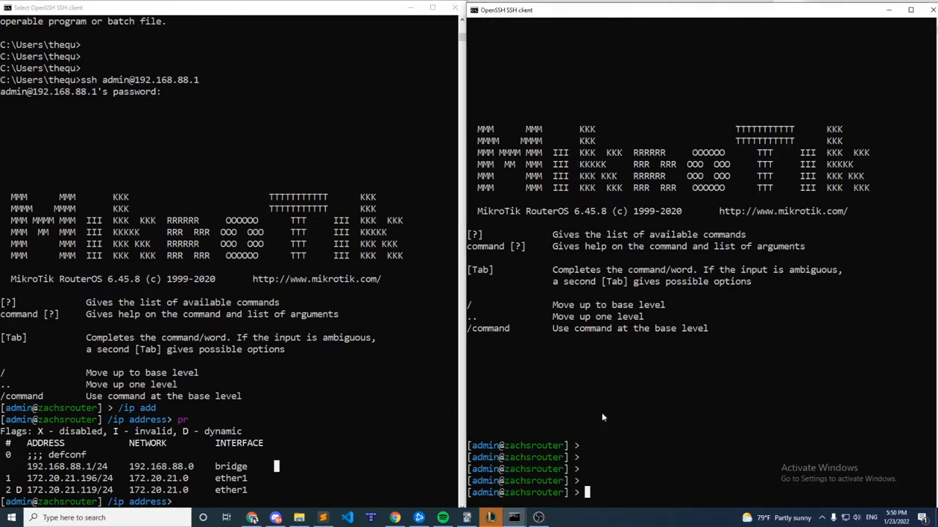
Enable Safe Mode in the first SSH session and request it from the second session as well.
click(212, 404)
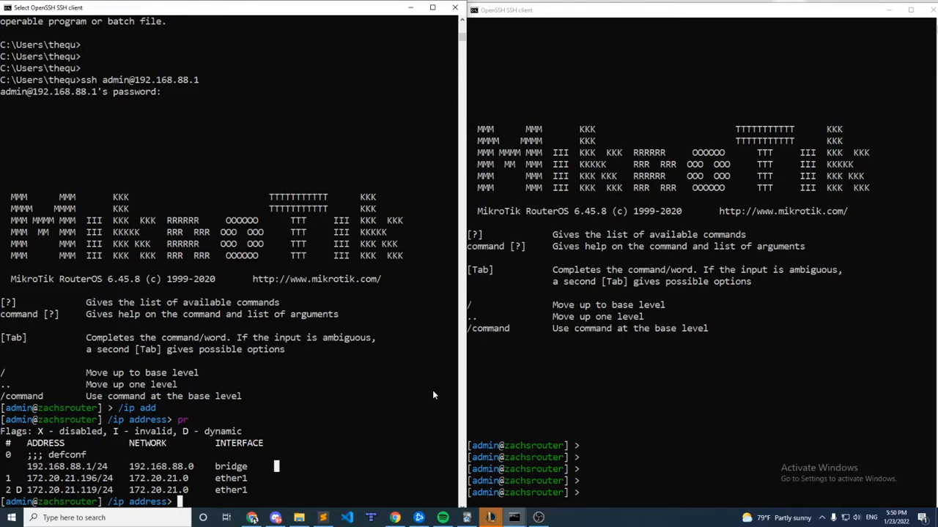
key(ctrl+x)
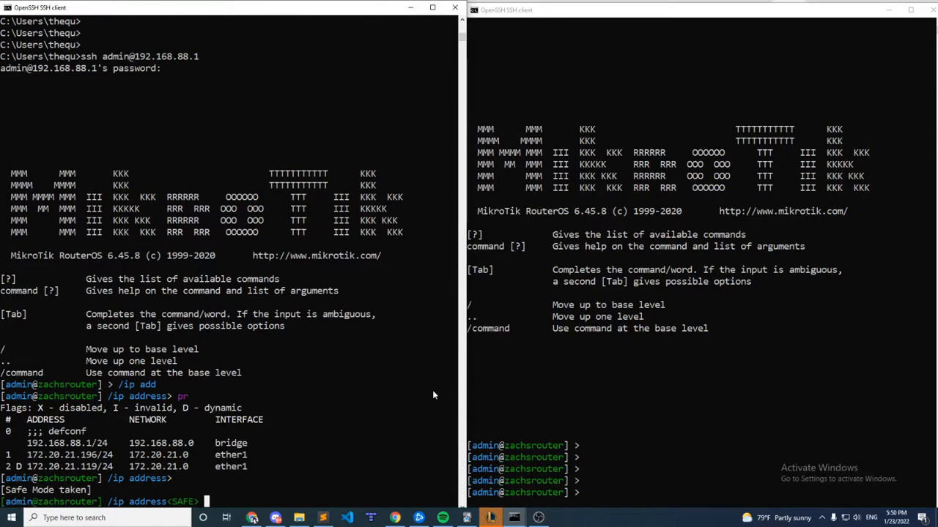
click(642, 382)
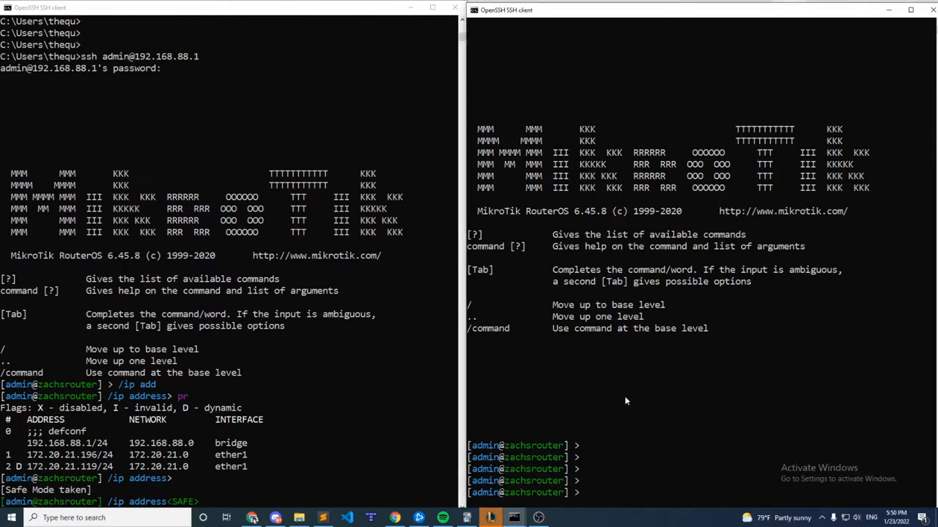
key(ctrl+x)
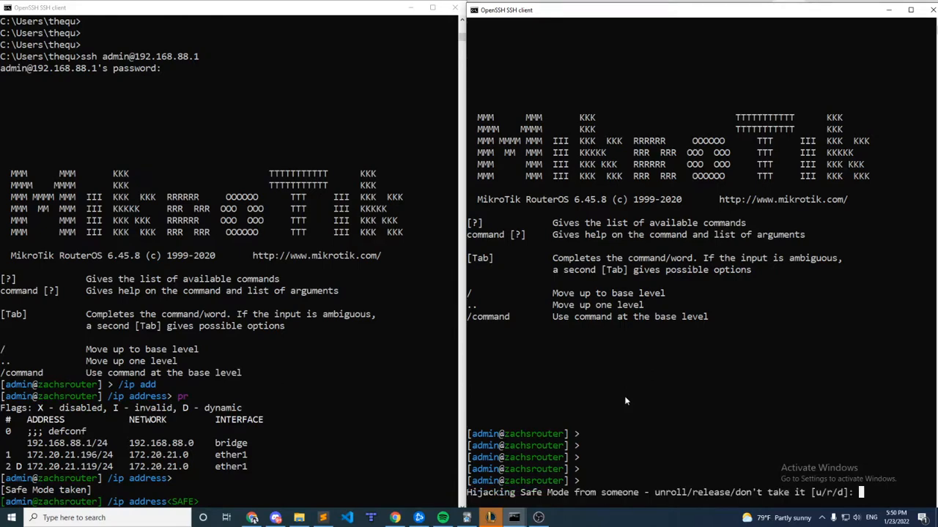
Review the unroll, release and don't take it options of the hijack prompt, and answer with d to leave Safe Mode untaken.
drag(469, 492, 639, 471)
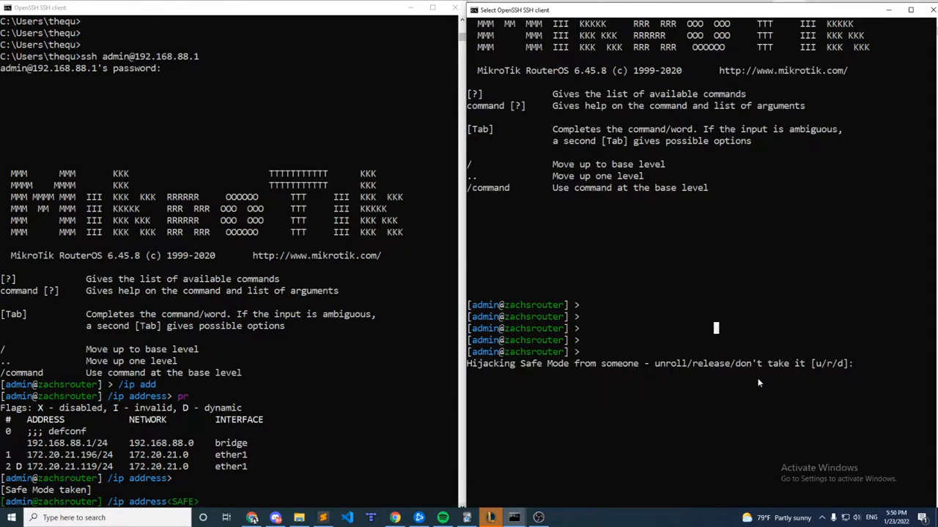
drag(656, 364, 704, 364)
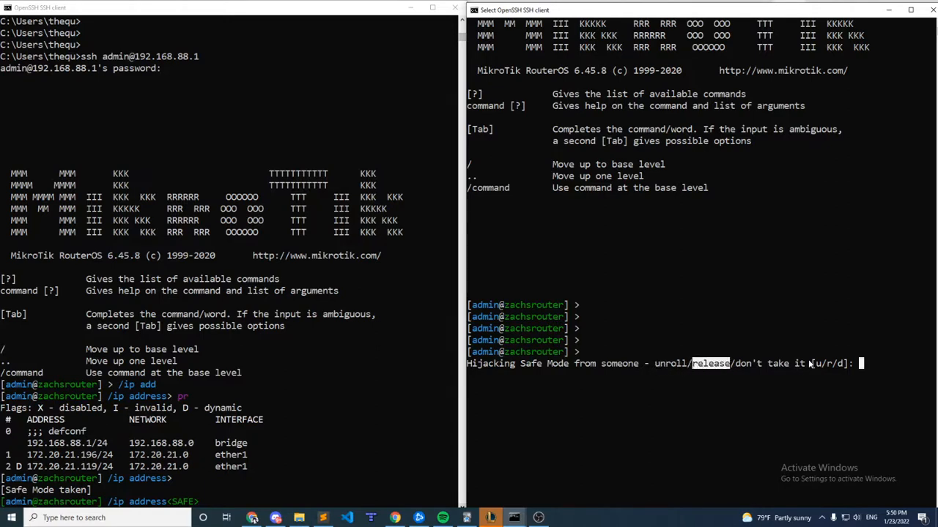
drag(810, 364, 737, 366)
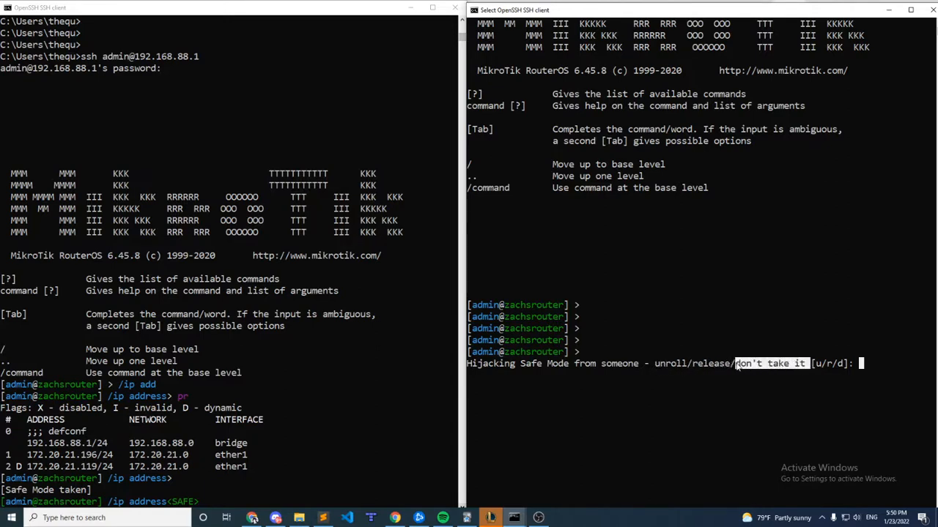
click(686, 399)
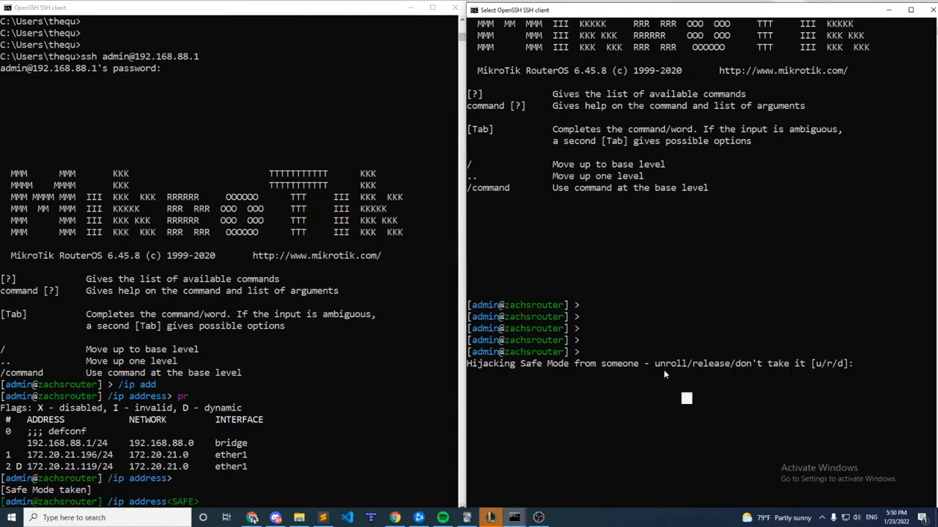
drag(654, 364, 688, 365)
drag(691, 366, 731, 367)
drag(804, 366, 738, 368)
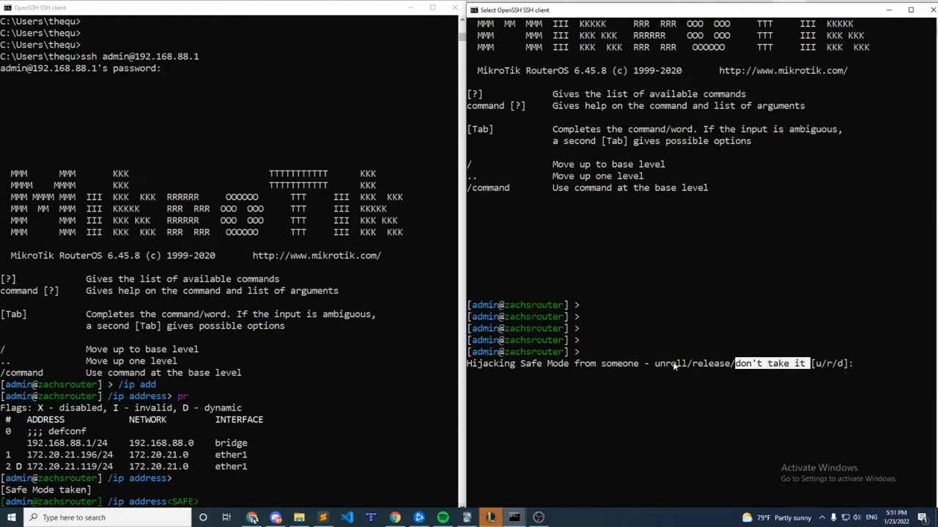
click(882, 365)
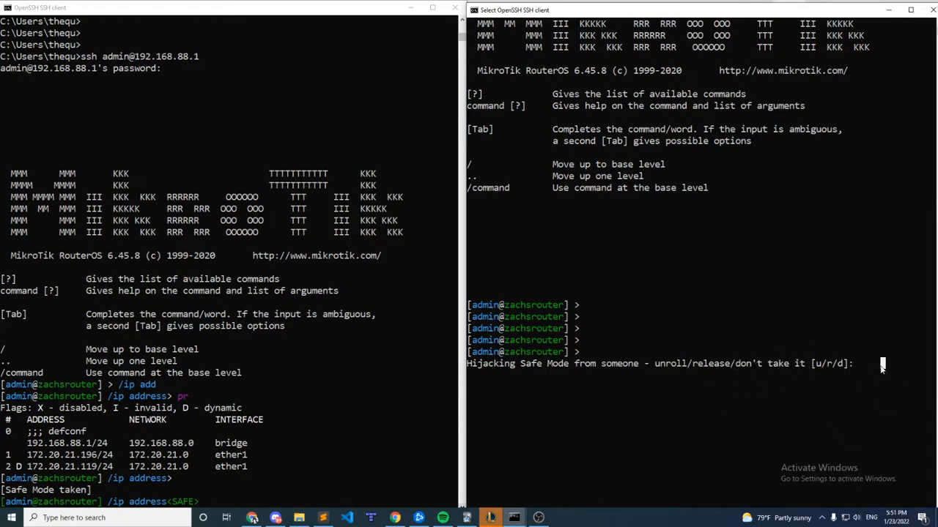
key(d)
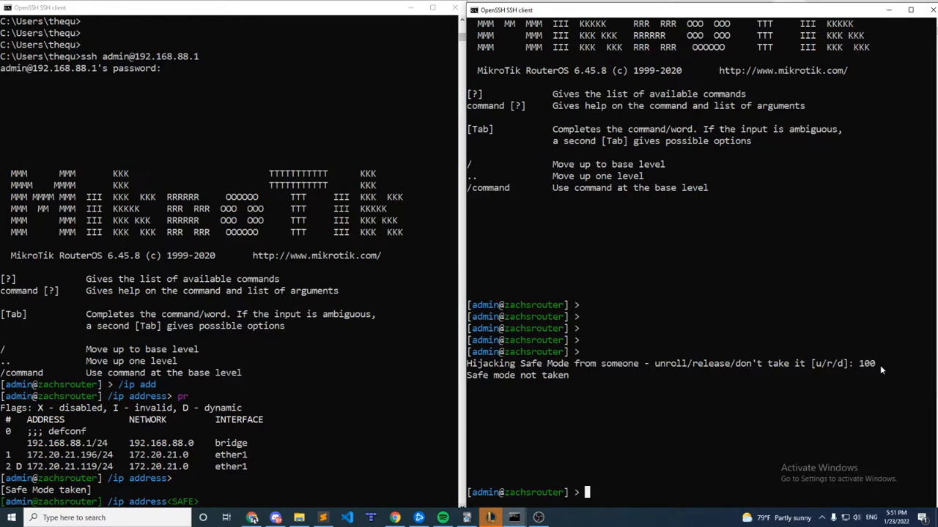
Request Safe Mode again in the second session, answer u to unroll the other session's Safe Mode, and check the first session's notice.
text(/ip add)
key(BackSpace)
key(BackSpace)
key(BackSpace)
key(BackSpace)
key(BackSpace)
key(BackSpace)
key(BackSpace)
key(ctrl+x)
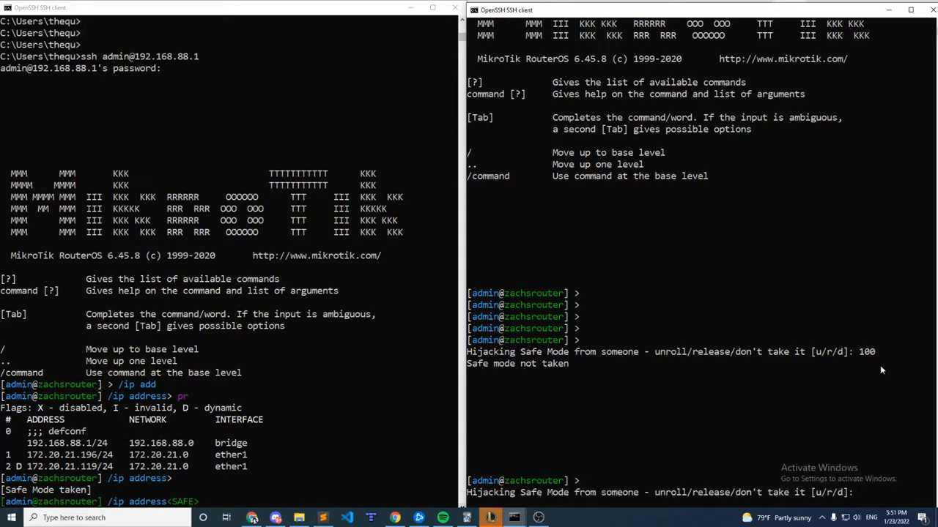
key(u)
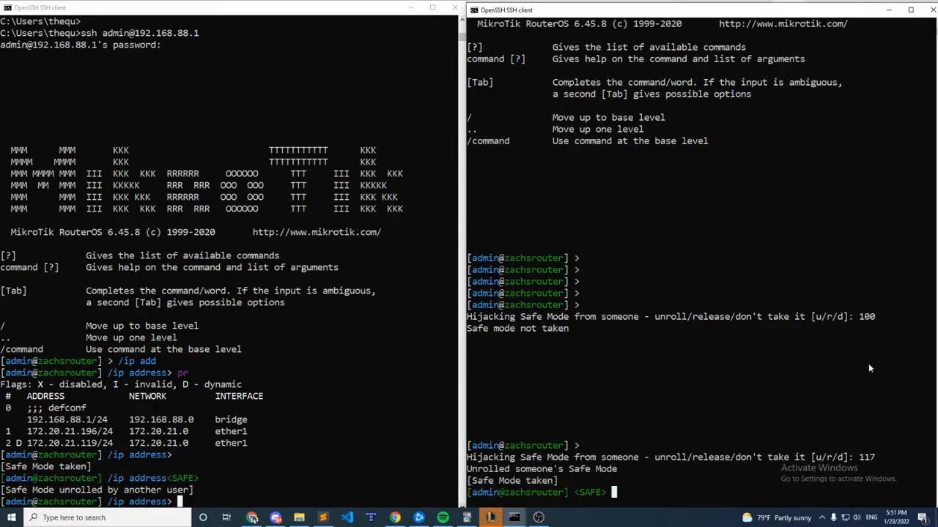
click(207, 482)
click(218, 491)
drag(218, 491, 2, 491)
Release Safe Mode in the second session and take it again in the first session.
click(590, 473)
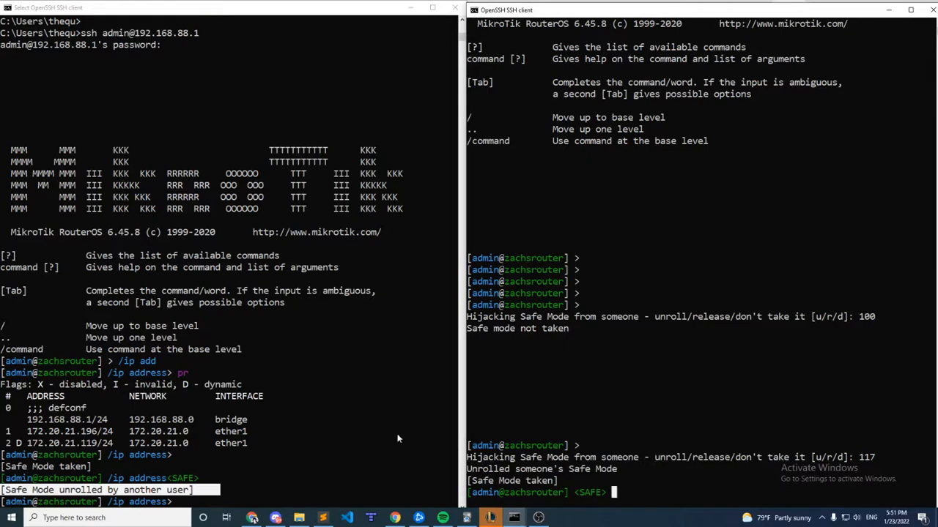
key(ctrl+x)
click(324, 430)
key(ctrl+x)
Hijack Safe Mode from the second session with the release option r, and return to the first session.
click(666, 472)
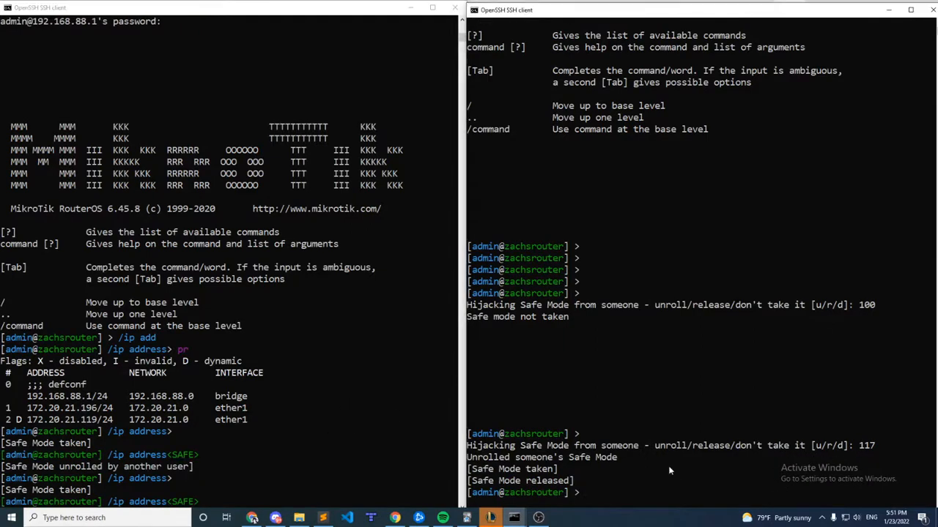
key(ctrl+x)
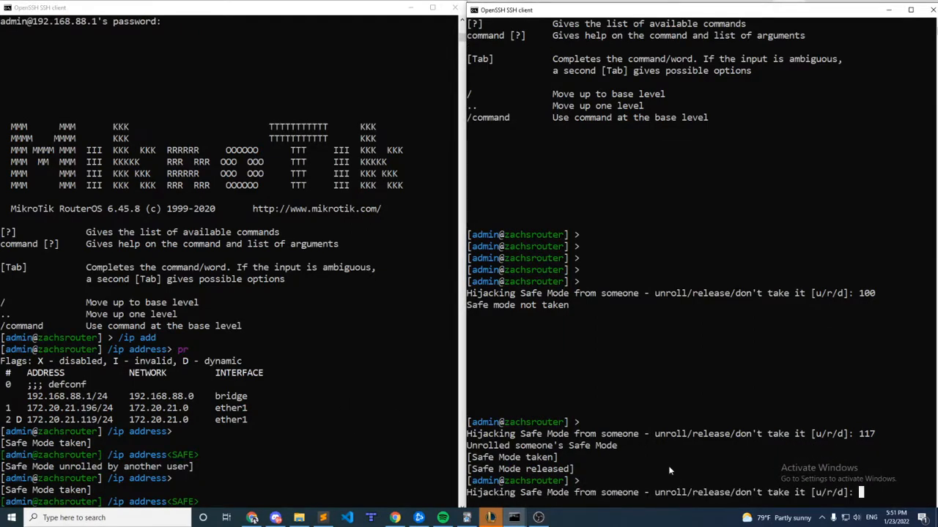
key(r)
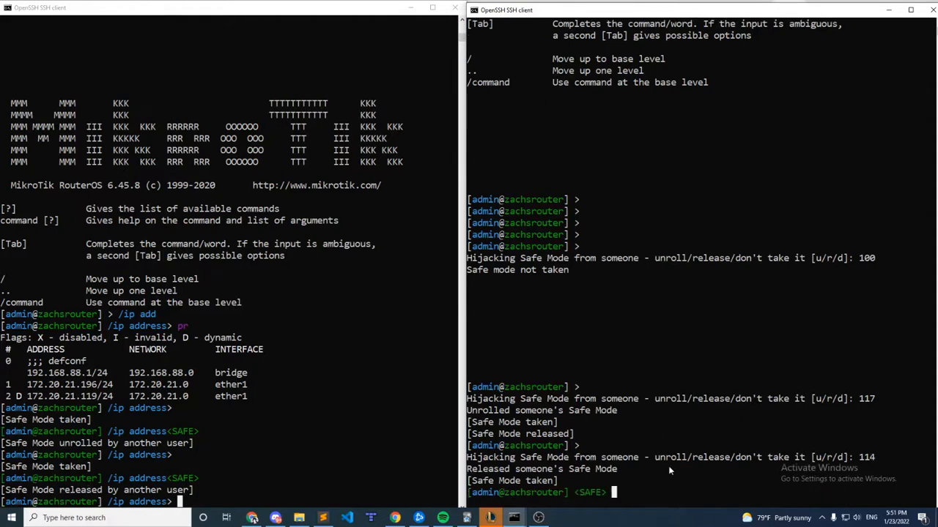
click(126, 455)
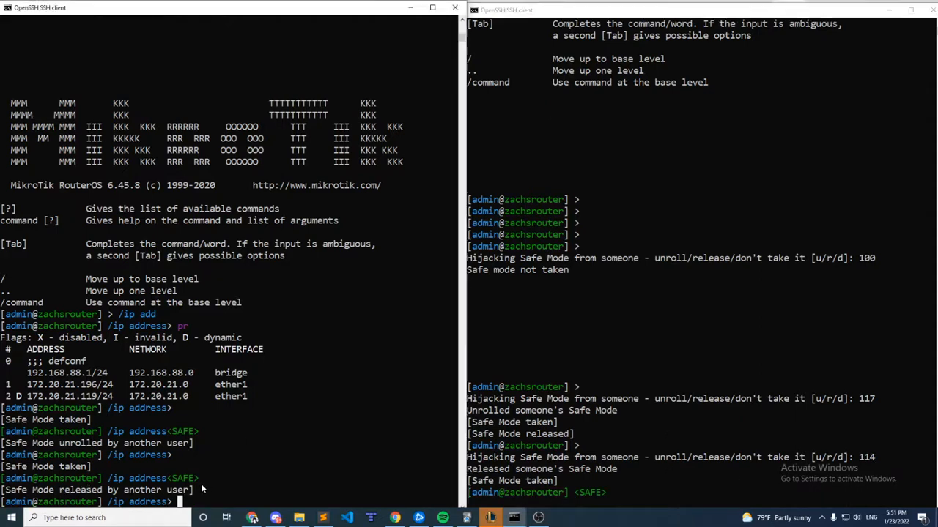